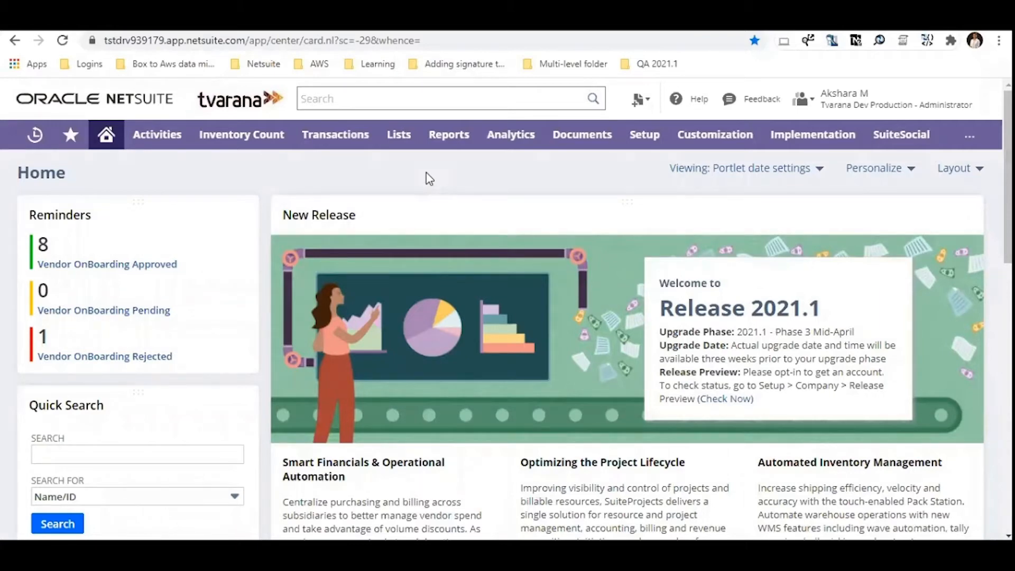
# Open the Bin Item Worksheet from the inventory count item worksheets in a new browser tab.
pyautogui.moveTo(241, 134)
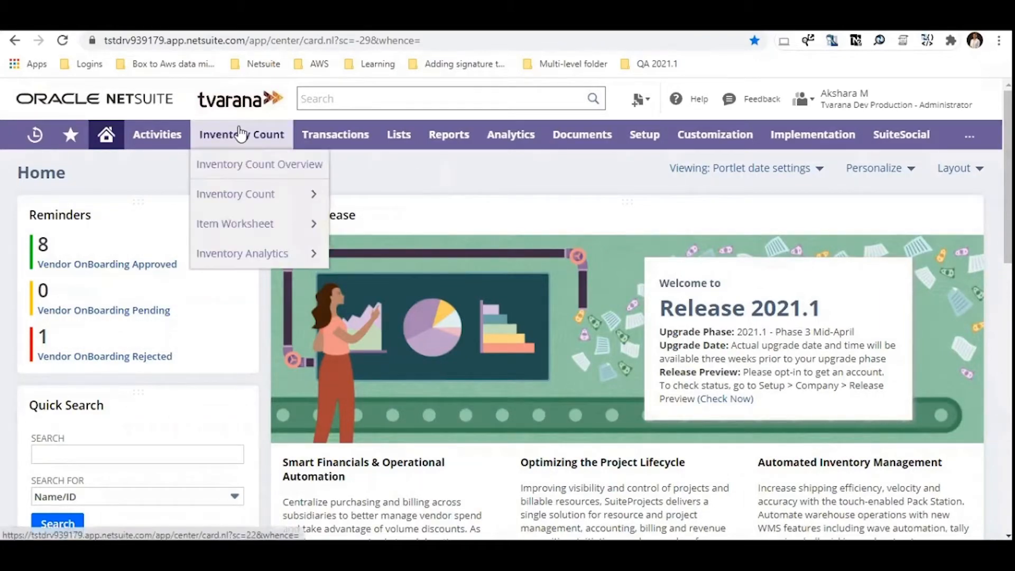
pyautogui.moveTo(311, 235)
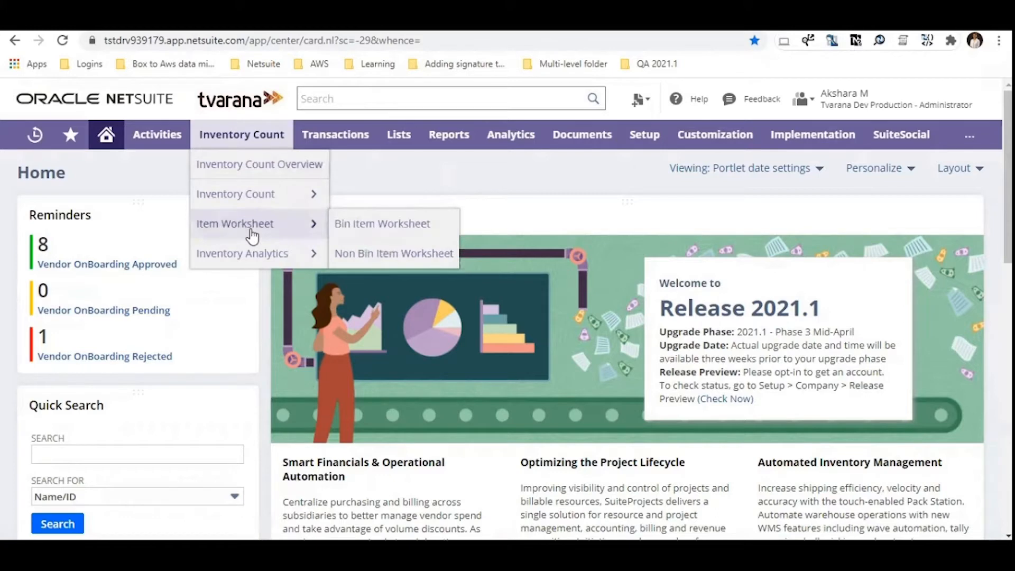
pyautogui.rightClick(415, 238)
pyautogui.click(443, 236)
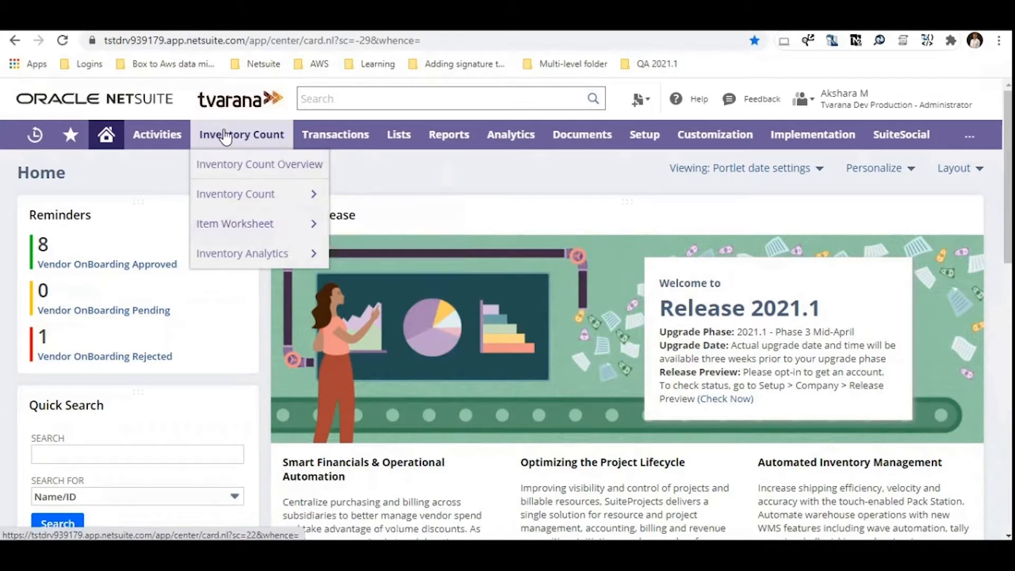
pyautogui.moveTo(252, 224)
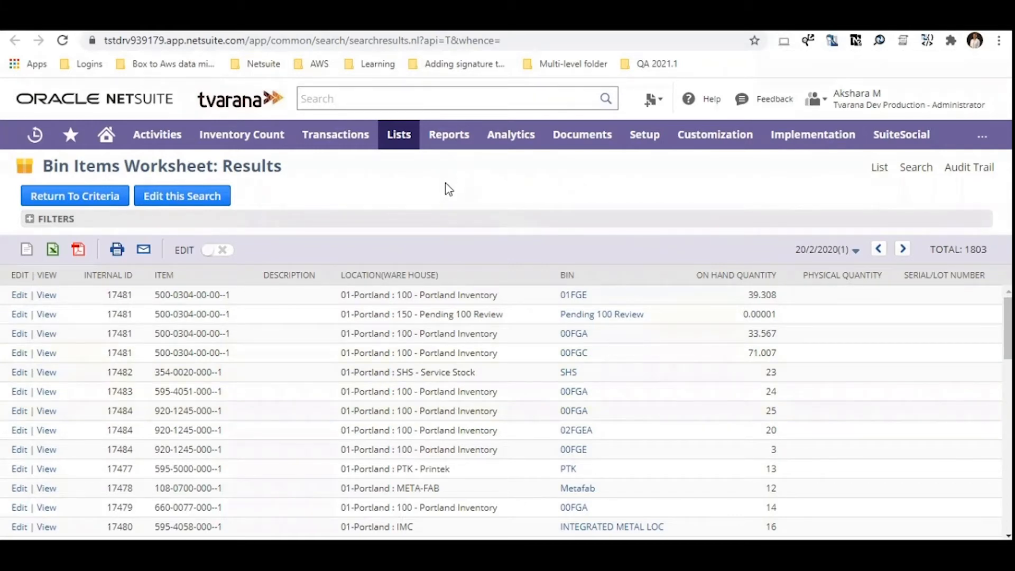
# Filter the Bin Items Worksheet to location 100 - Portland Inventory and bin 00FGA, and export the results as CSV.
pyautogui.click(328, 220)
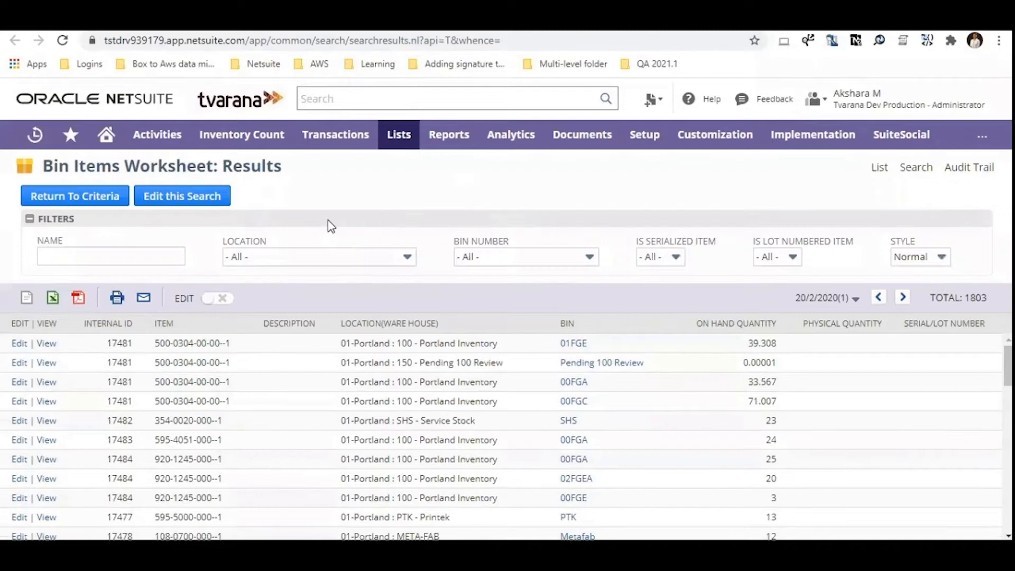
pyautogui.click(323, 265)
pyautogui.scroll(-2, 296, 338)
pyautogui.click(291, 345)
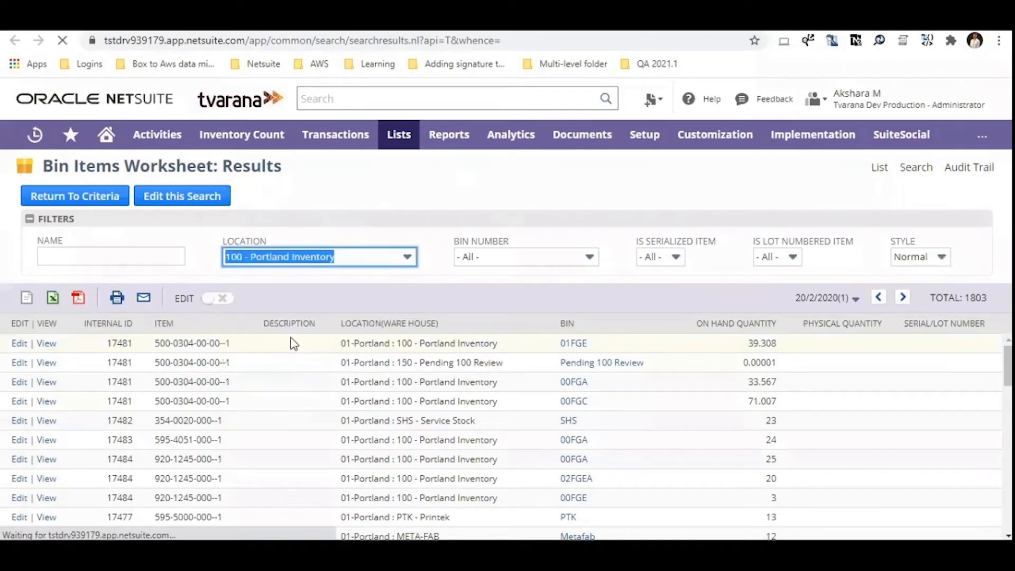
pyautogui.click(508, 259)
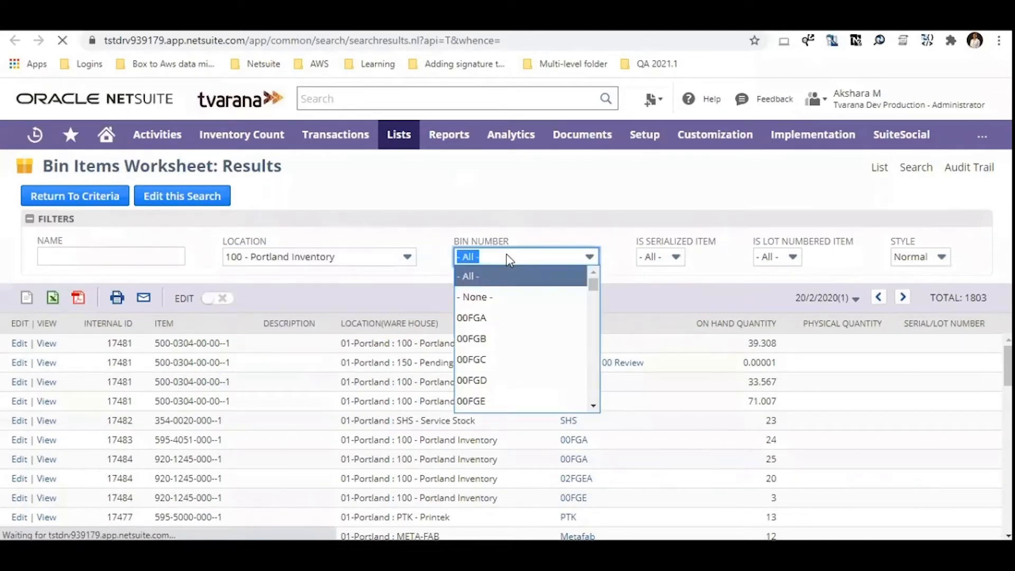
pyautogui.click(498, 319)
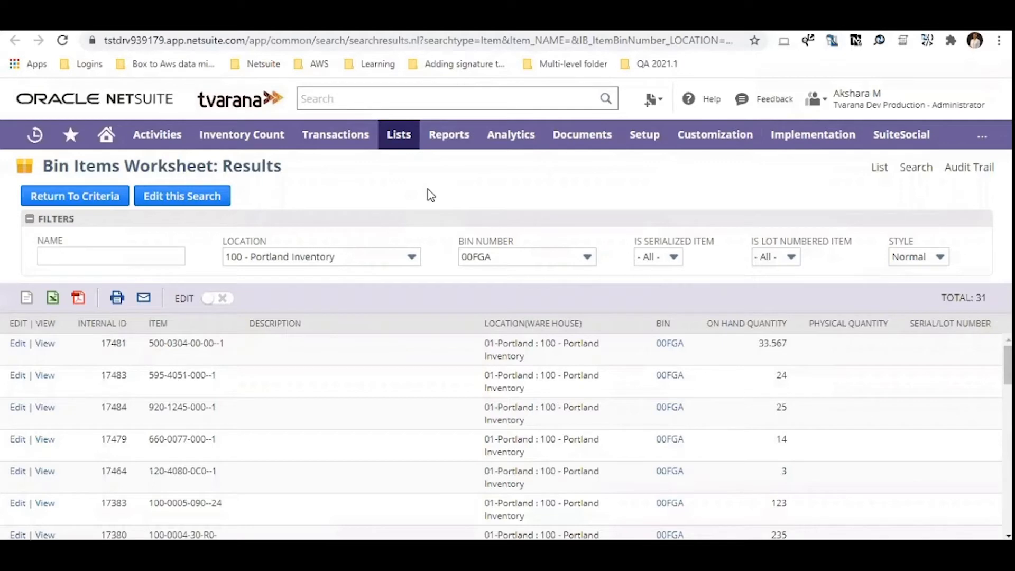
pyautogui.click(332, 215)
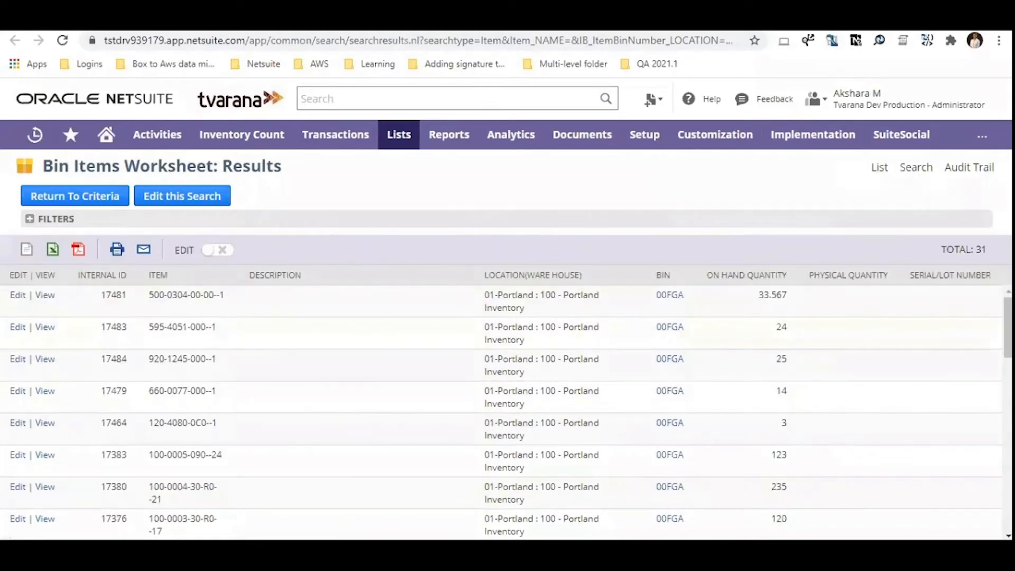
pyautogui.click(26, 250)
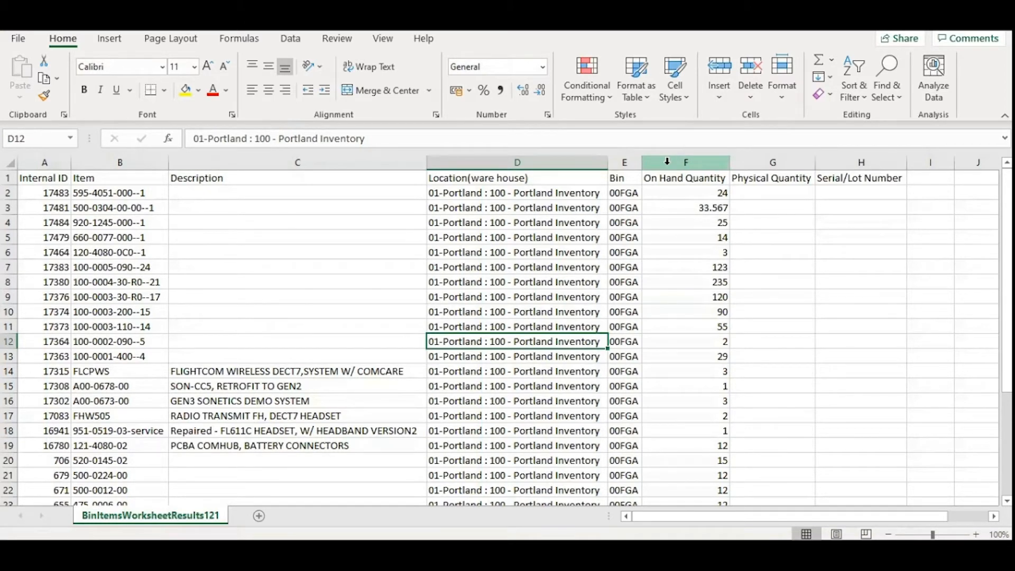
# In the exported spreadsheet in Excel, enter physical quantities 20, 34, 27, 17 and 2 in cells G2 to G6.
pyautogui.click(755, 163)
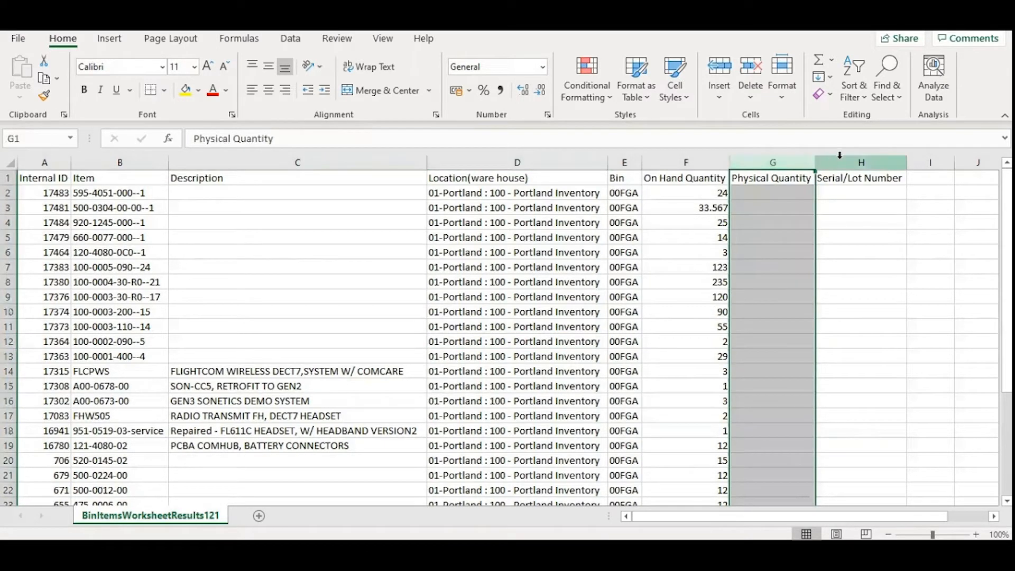
pyautogui.click(839, 156)
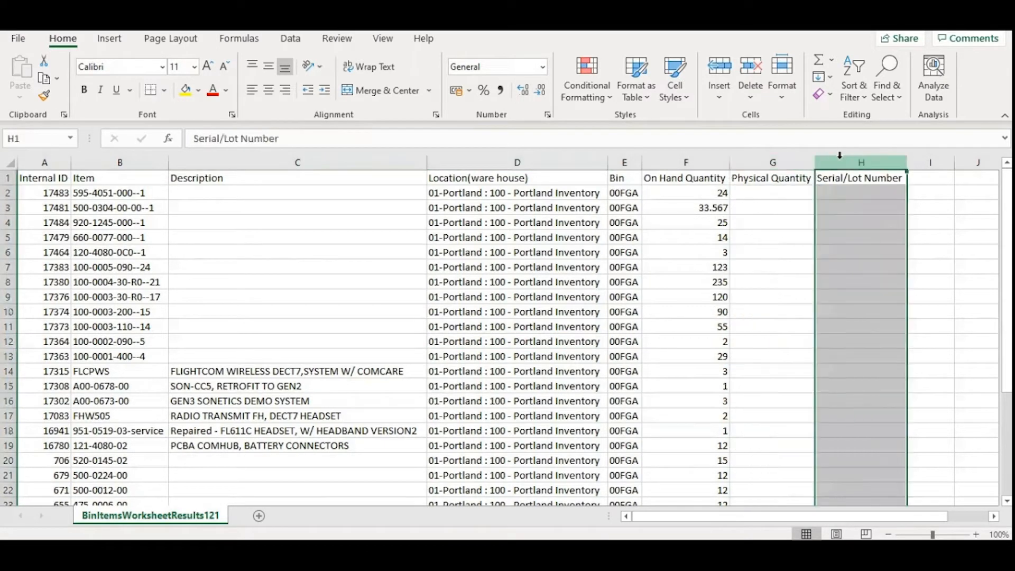
pyautogui.click(759, 194)
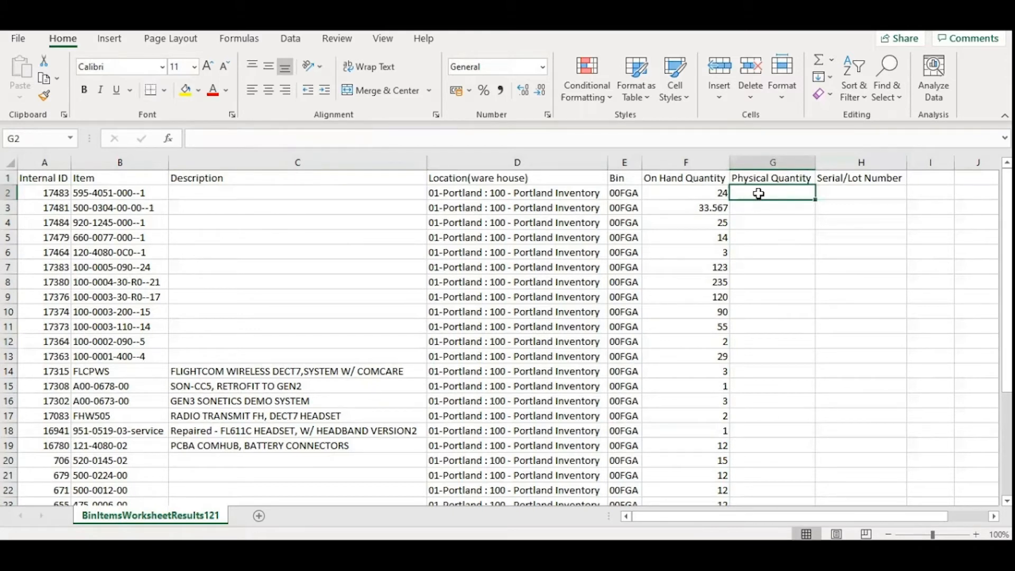
pyautogui.write('20')
pyautogui.press('Return')
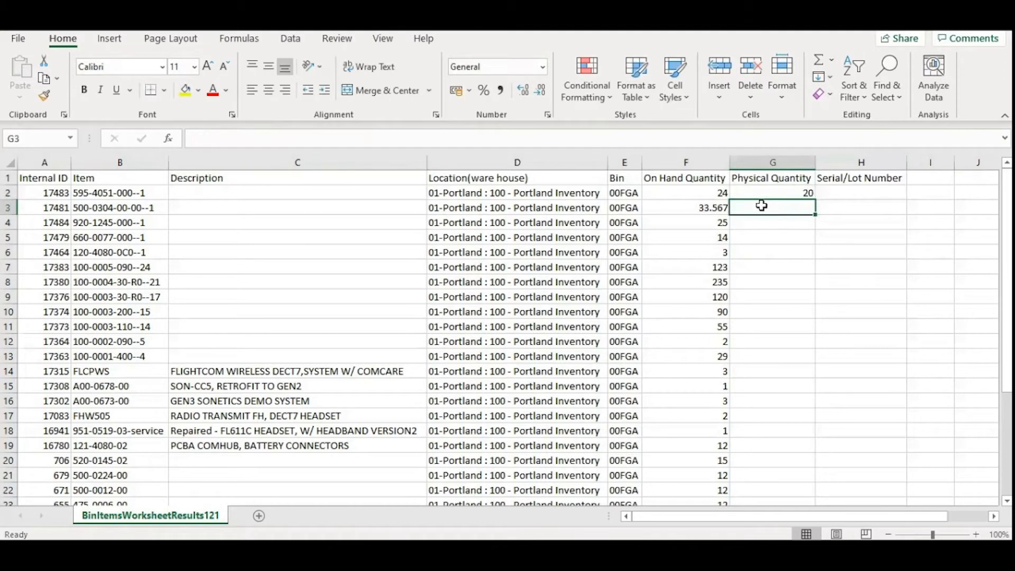
pyautogui.write('34')
pyautogui.press('Return')
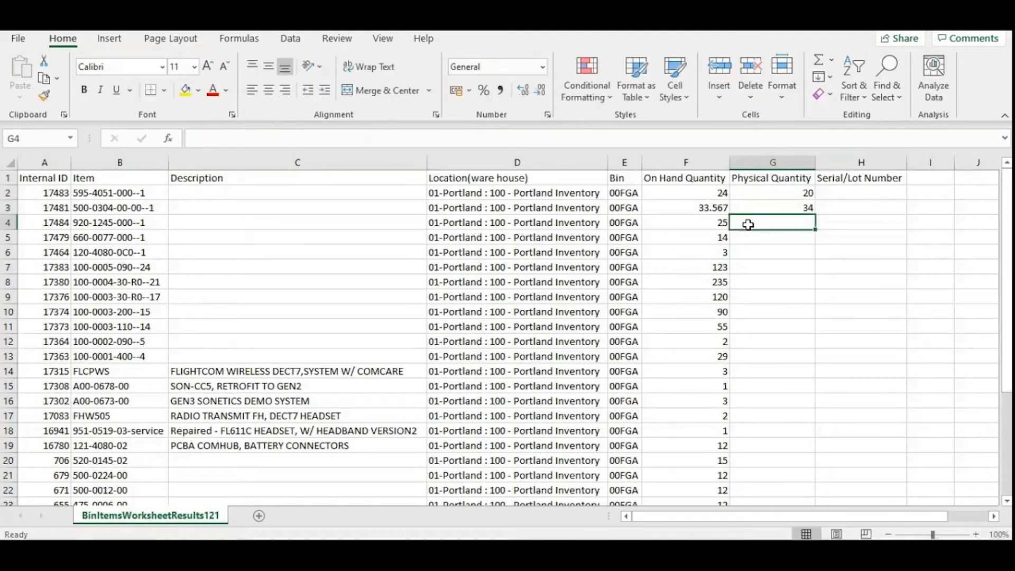
pyautogui.write('27')
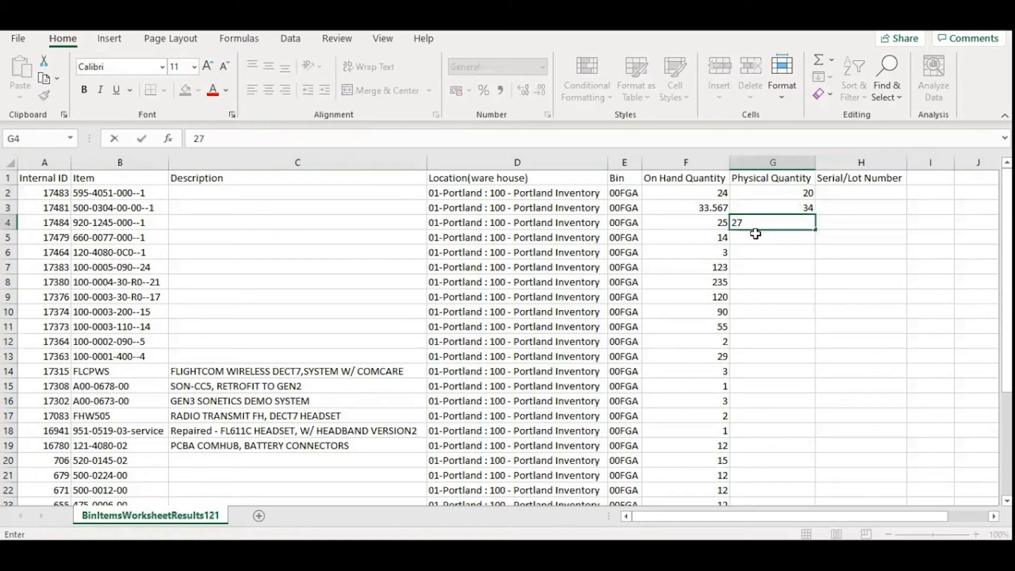
pyautogui.press('Return')
pyautogui.write('17')
pyautogui.press('Return')
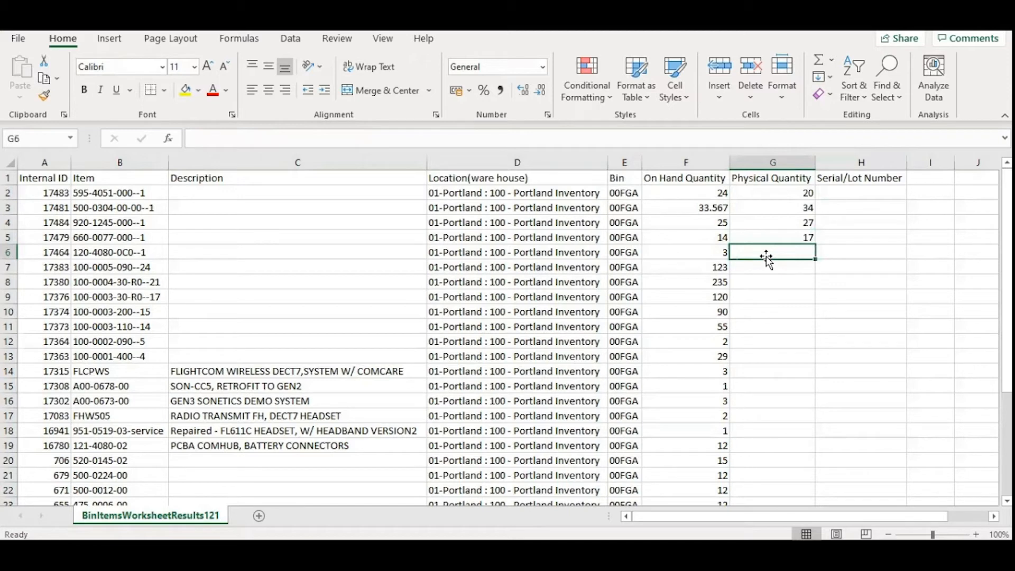
pyautogui.write('2')
# Enter the serial numbers ser1,ser2 for item 120-4080-0C0--1 in cell H6.
pyautogui.click(850, 249)
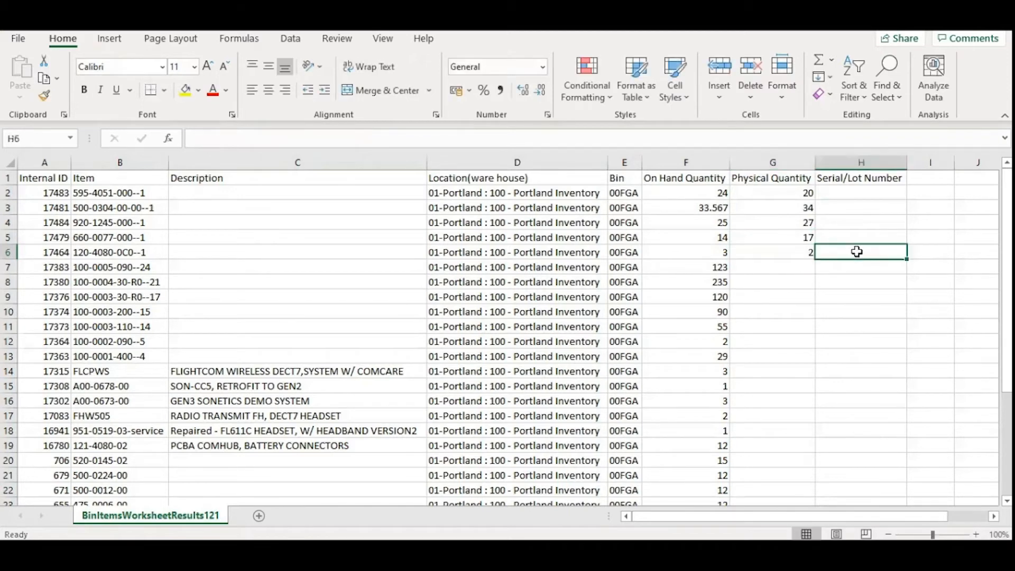
pyautogui.write('ser1,ser2')
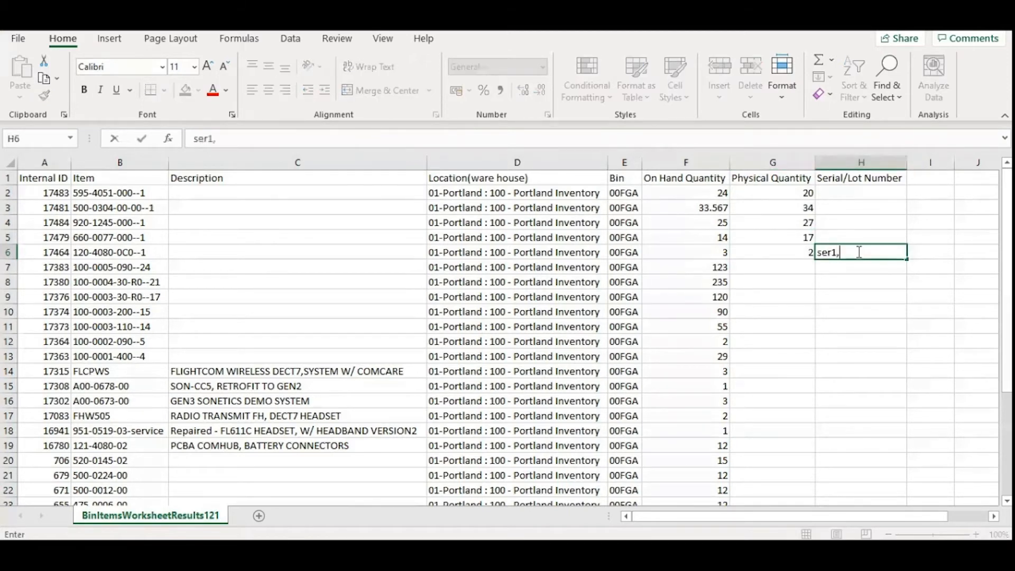
pyautogui.hotkey('ctrl', 'Return')
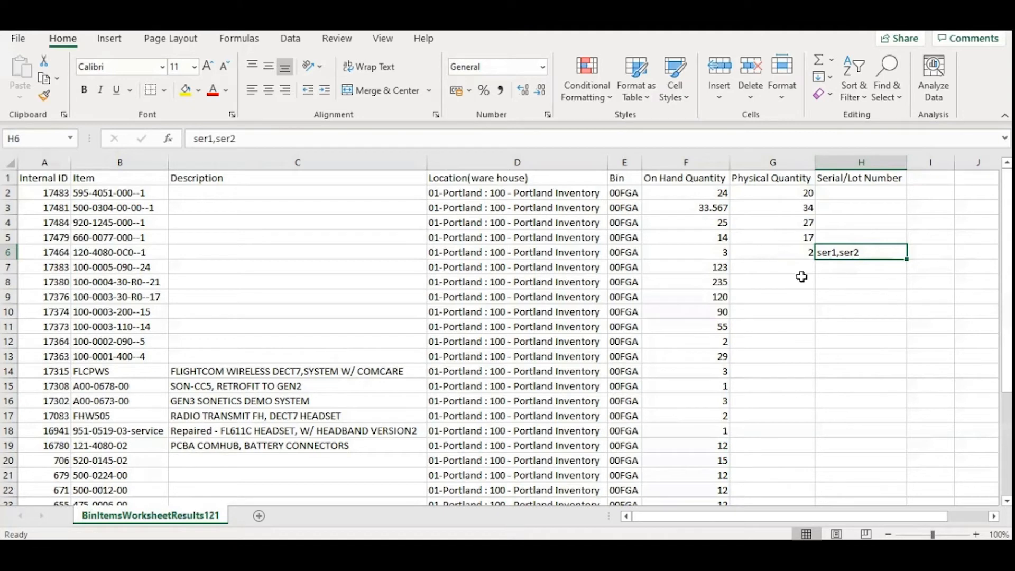
pyautogui.click(862, 270)
pyautogui.write('lot1,lot')
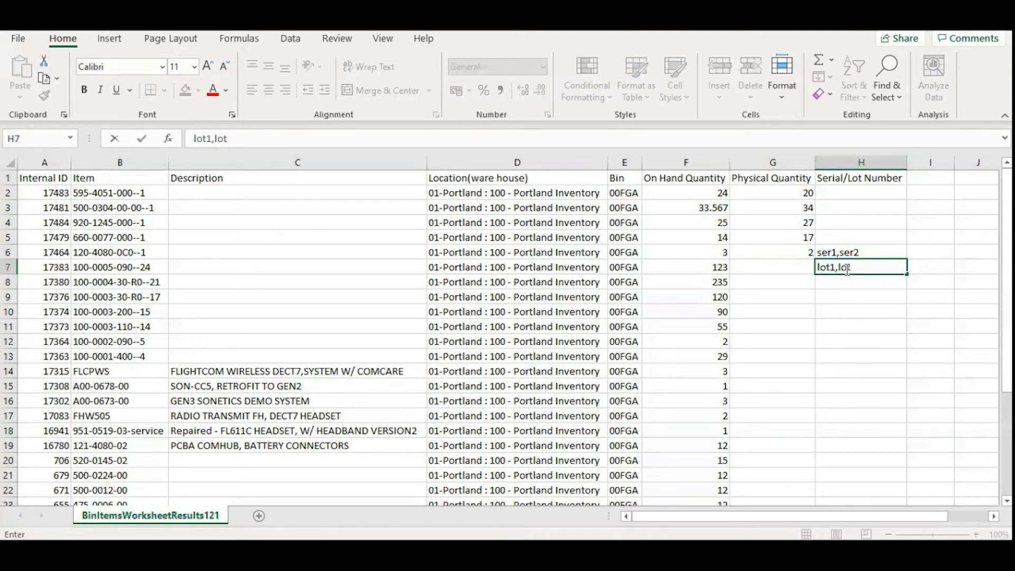
pyautogui.write('2')
pyautogui.click(789, 269)
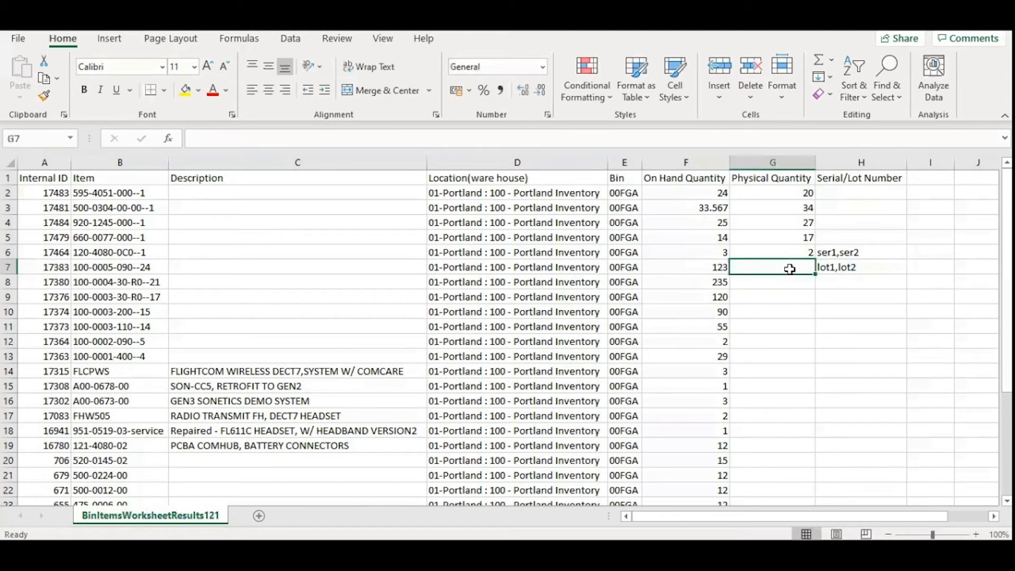
pyautogui.write('20,30')
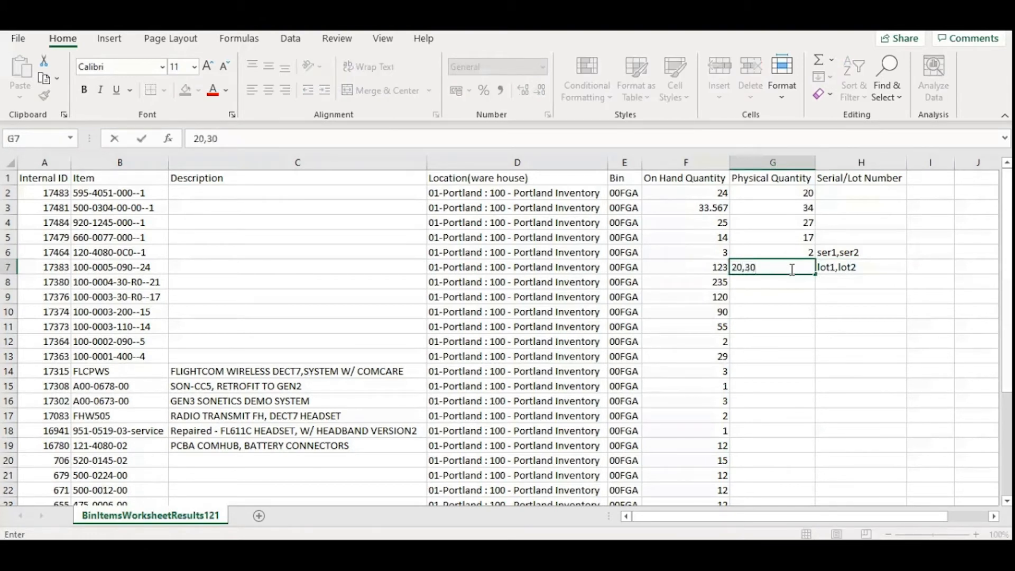
pyautogui.press('Tab')
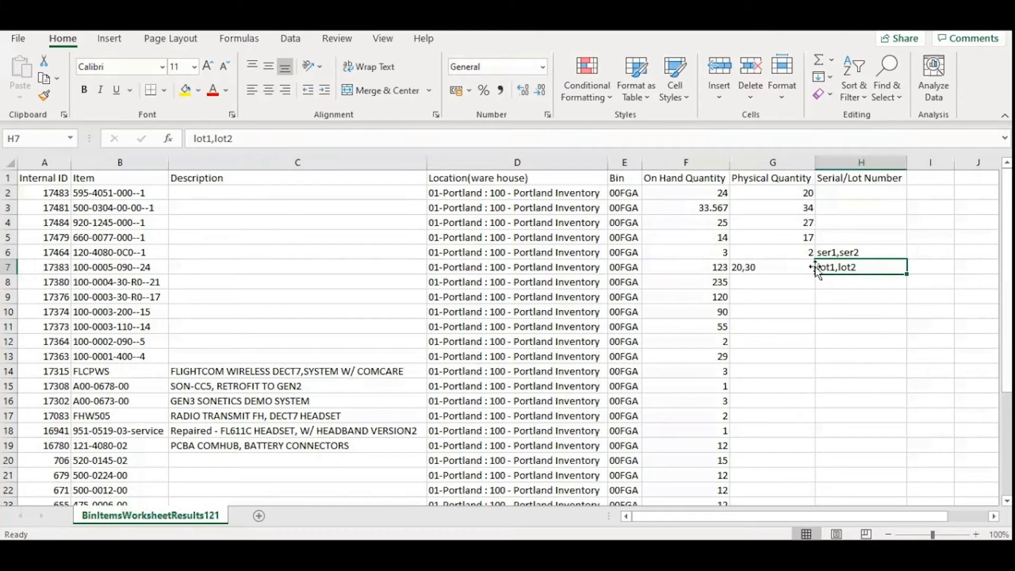
pyautogui.click(776, 284)
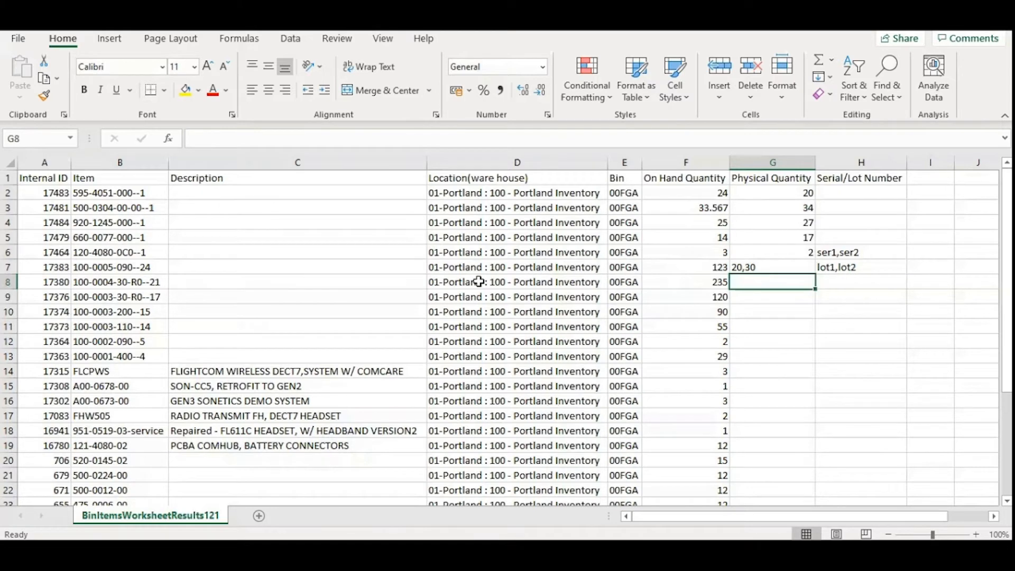
# Switch to NetSuite and open the Inventory Count SuiteApp Import from the saved CSV imports in a new tab.
pyautogui.hotkey('alt', 'Tab')
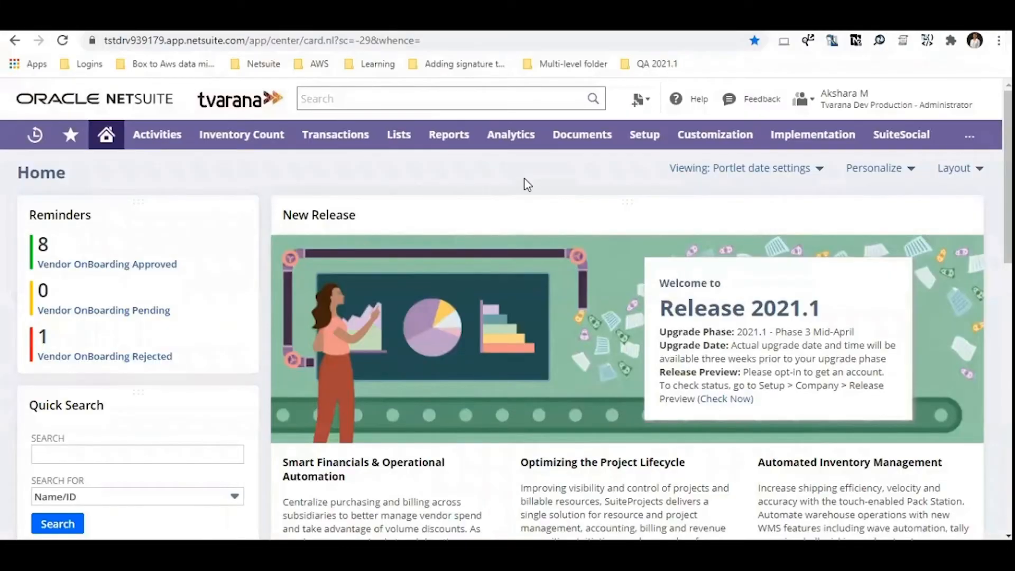
pyautogui.moveTo(644, 139)
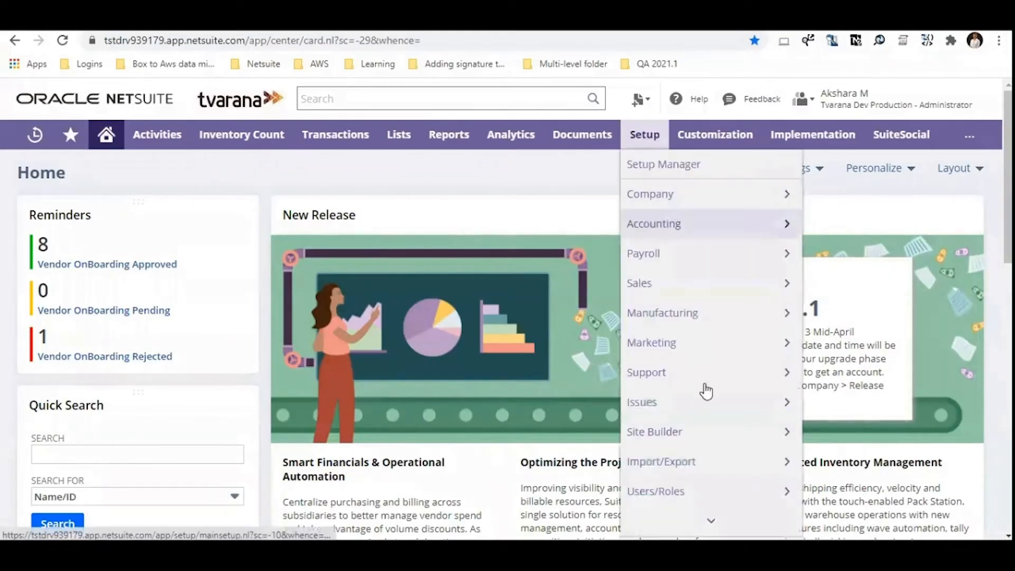
pyautogui.moveTo(695, 454)
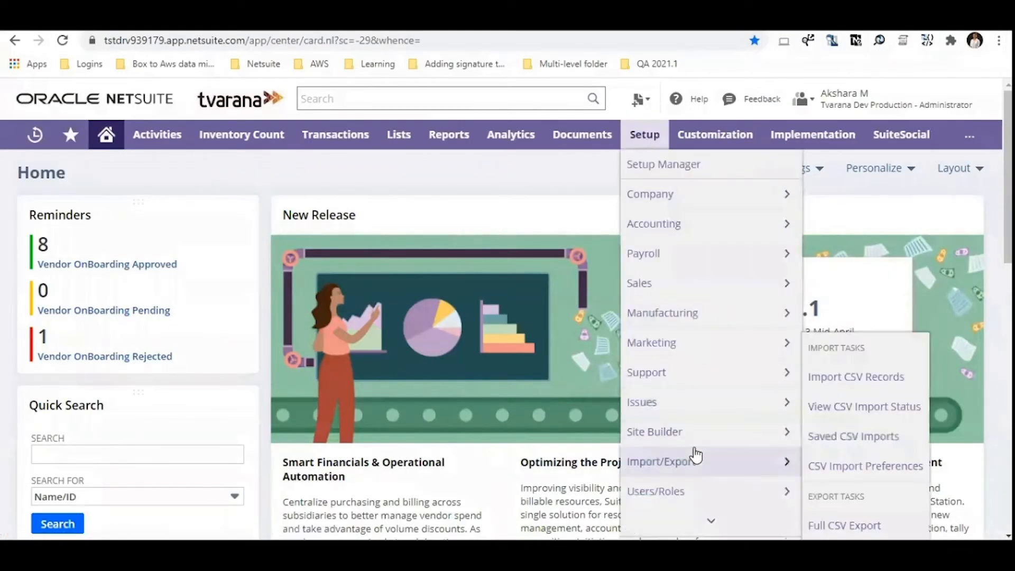
pyautogui.rightClick(871, 435)
pyautogui.click(875, 322)
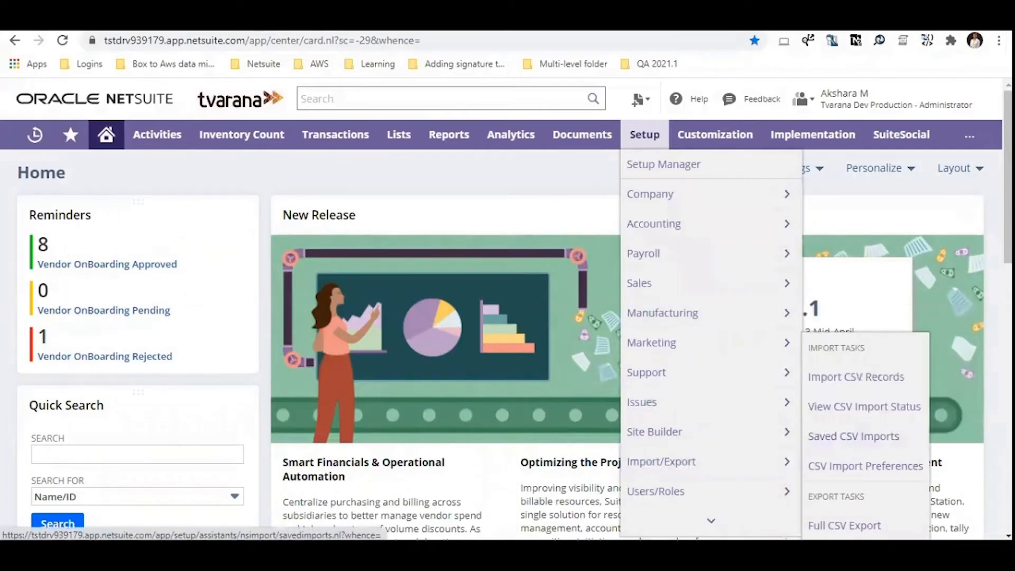
pyautogui.hotkey('ctrl', 'Tab')
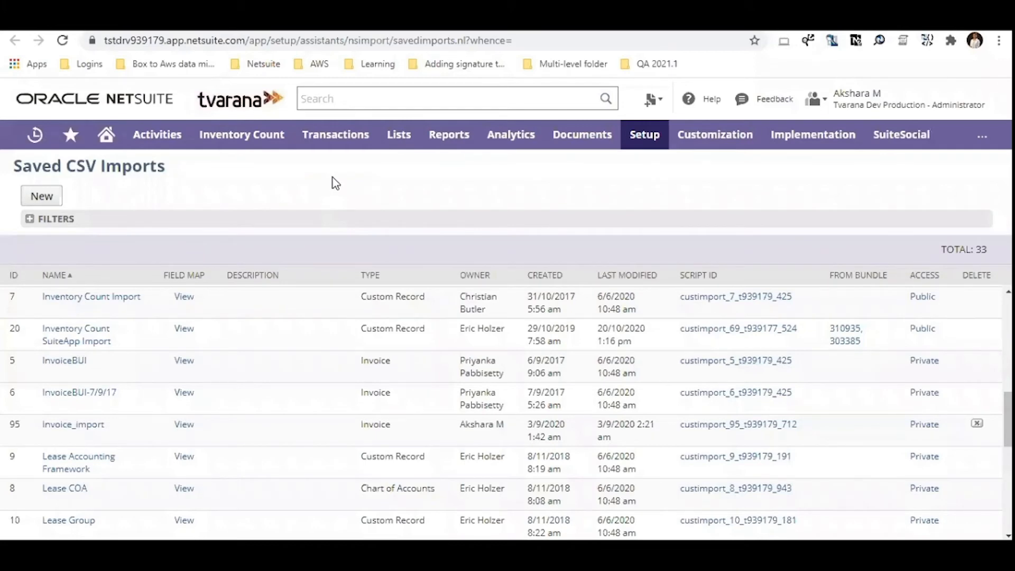
pyautogui.click(86, 345)
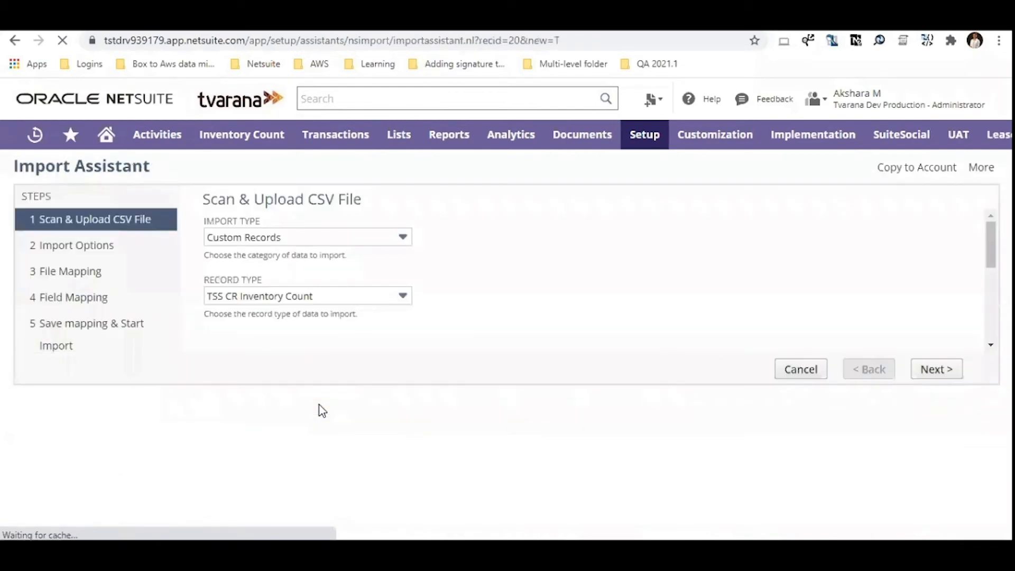
# Choose BinItemsWorksheetResults969 from the Documents folder as the single CSV file to upload for the import.
pyautogui.scroll(-3, 275, 421)
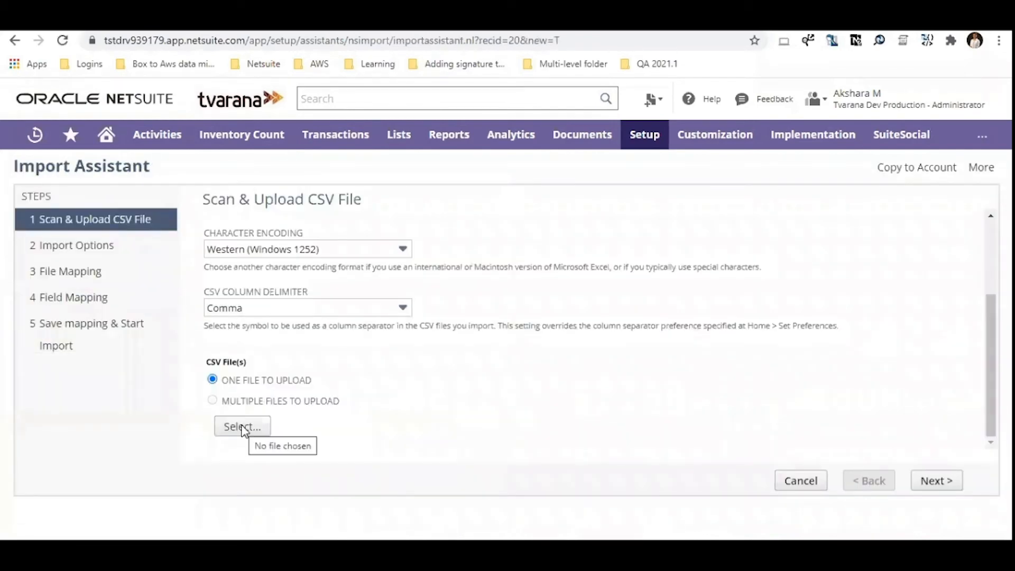
pyautogui.click(243, 427)
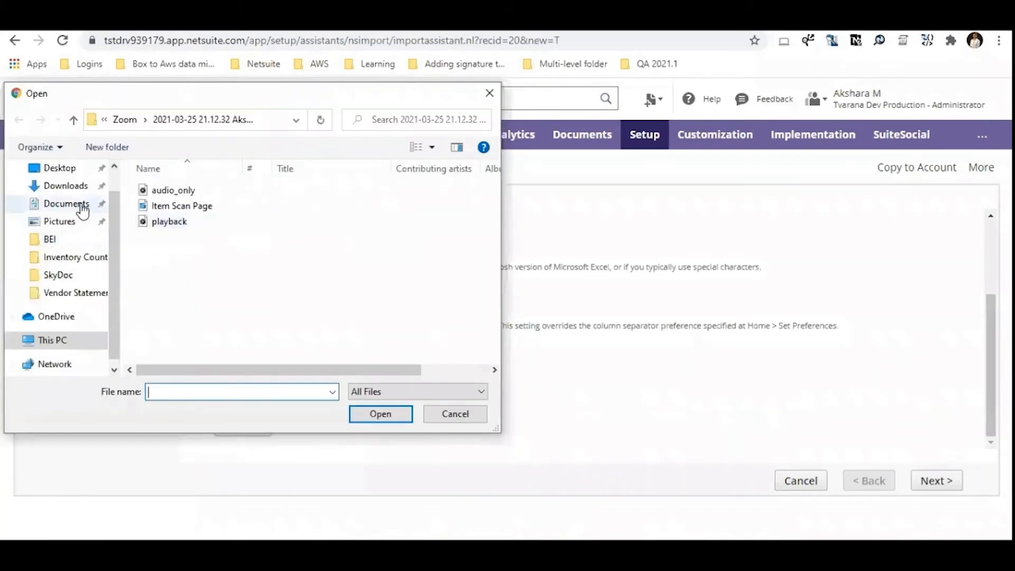
pyautogui.click(66, 204)
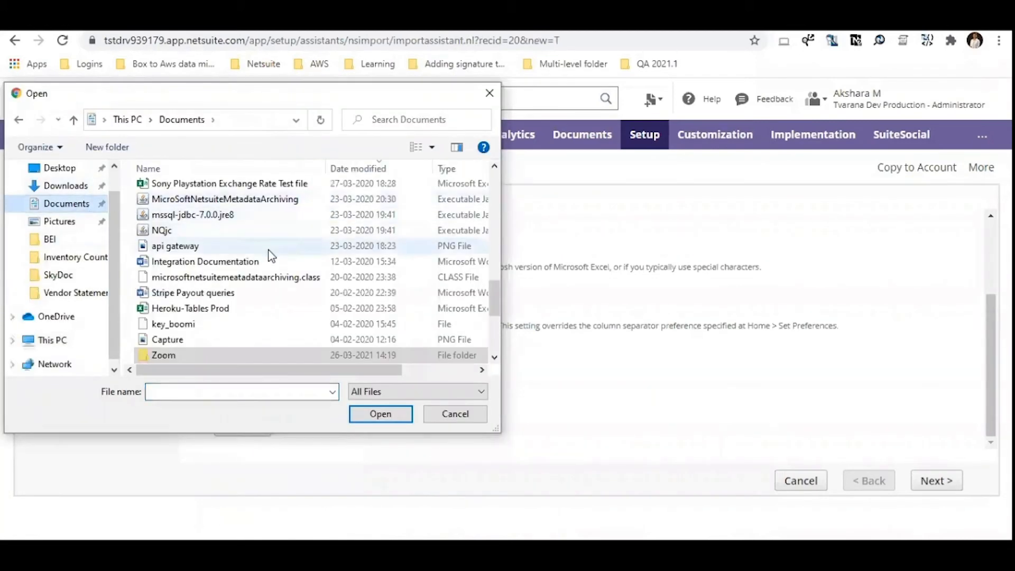
pyautogui.scroll(-3, 275, 256)
pyautogui.scroll(-15, 301, 290)
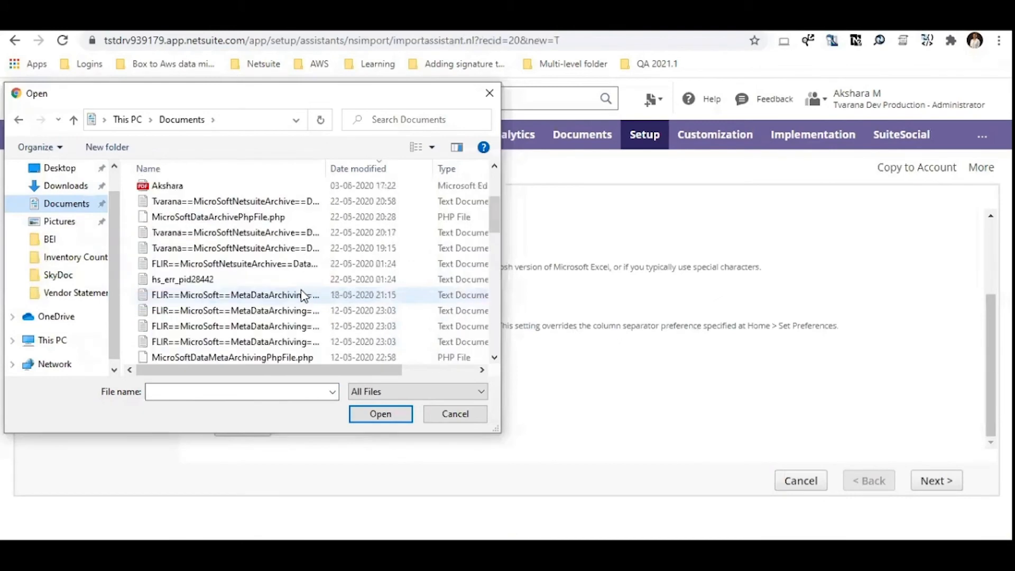
pyautogui.click(222, 190)
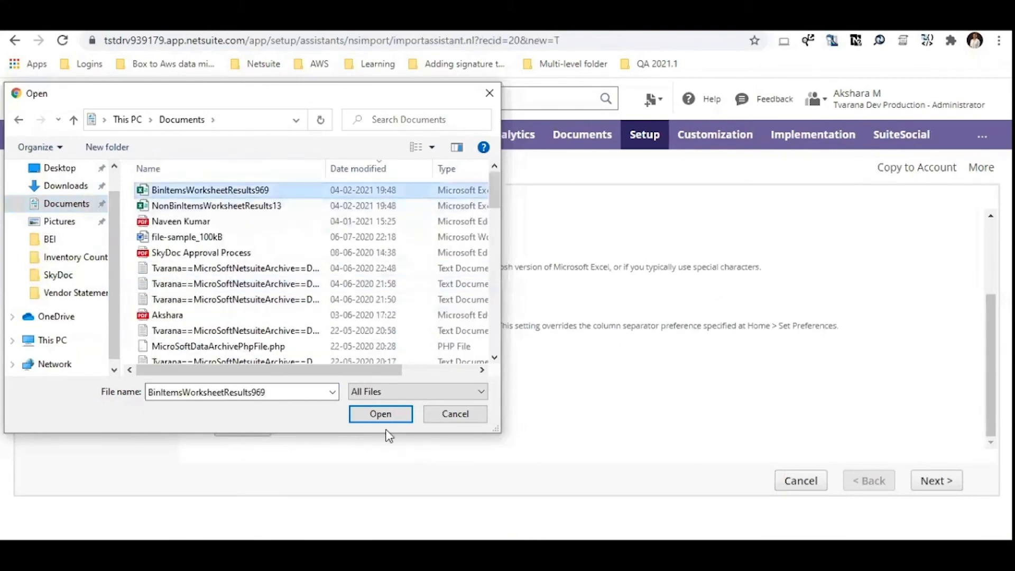
pyautogui.click(381, 414)
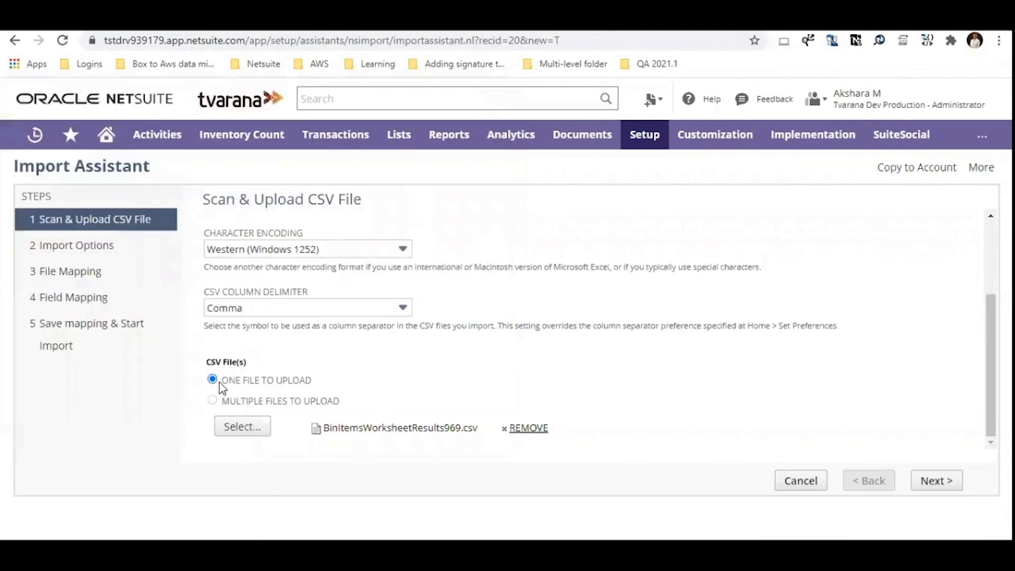
# Proceed through the import assistant with data handling kept at Add and the existing field mapping accepted.
pyautogui.click(937, 481)
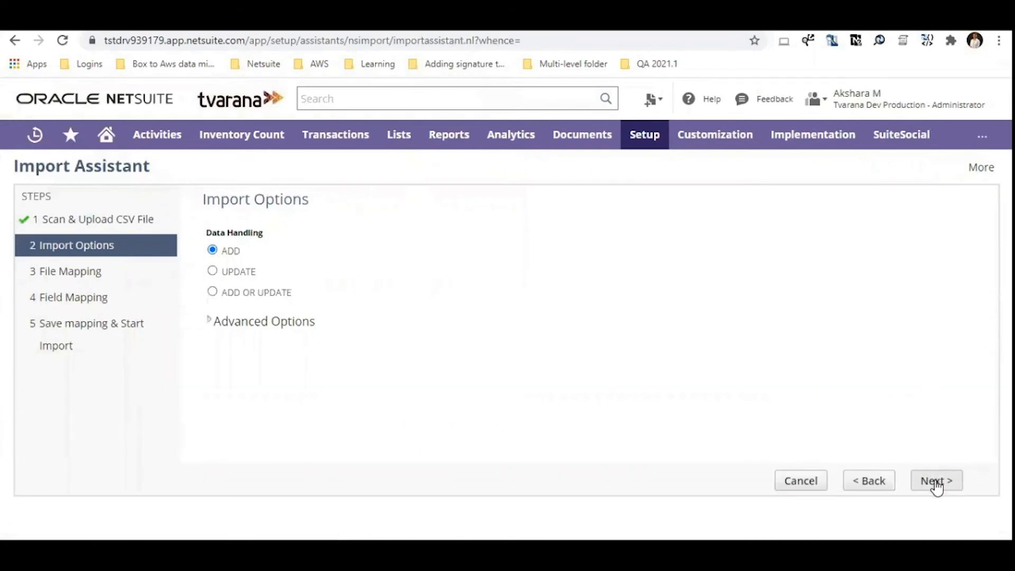
pyautogui.click(935, 482)
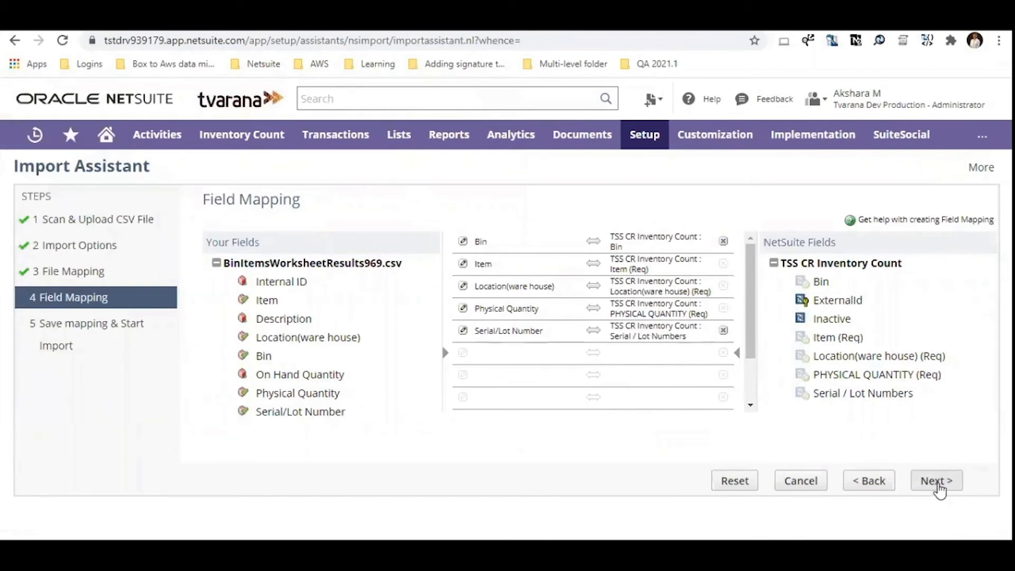
pyautogui.click(937, 481)
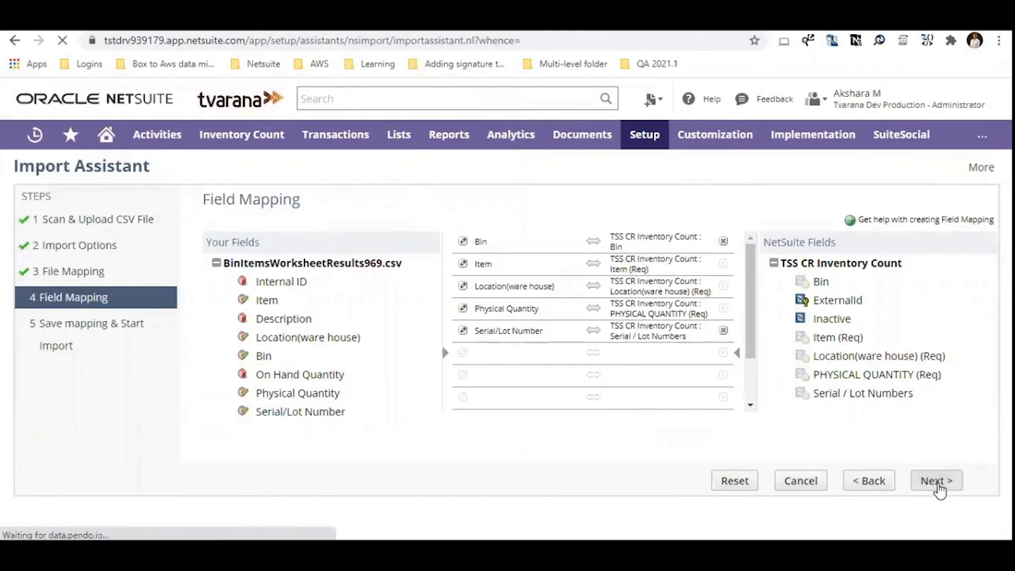
# Run the import without saving the mapping, and open the import job status page.
pyautogui.click(953, 482)
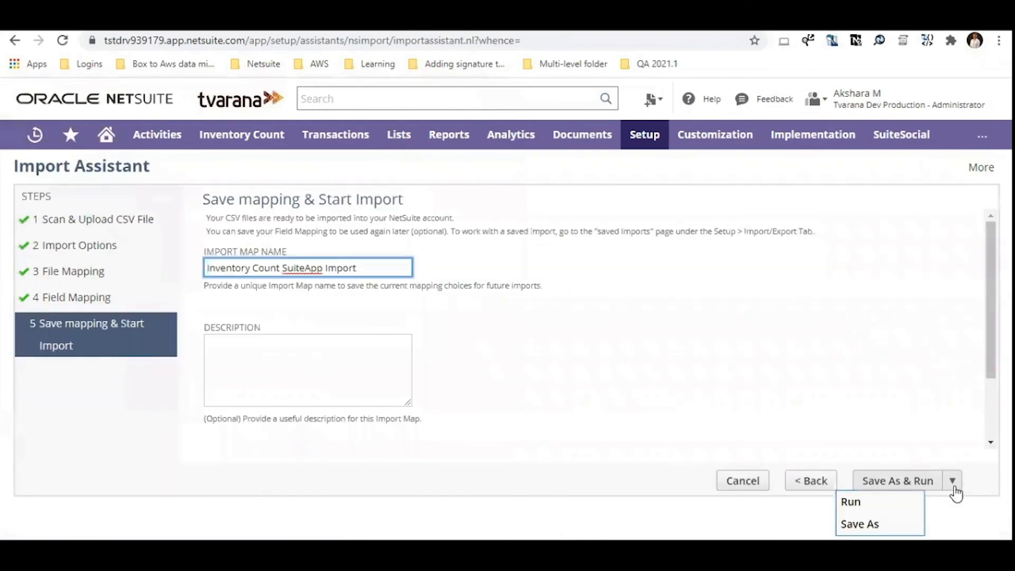
pyautogui.click(872, 502)
pyautogui.click(580, 142)
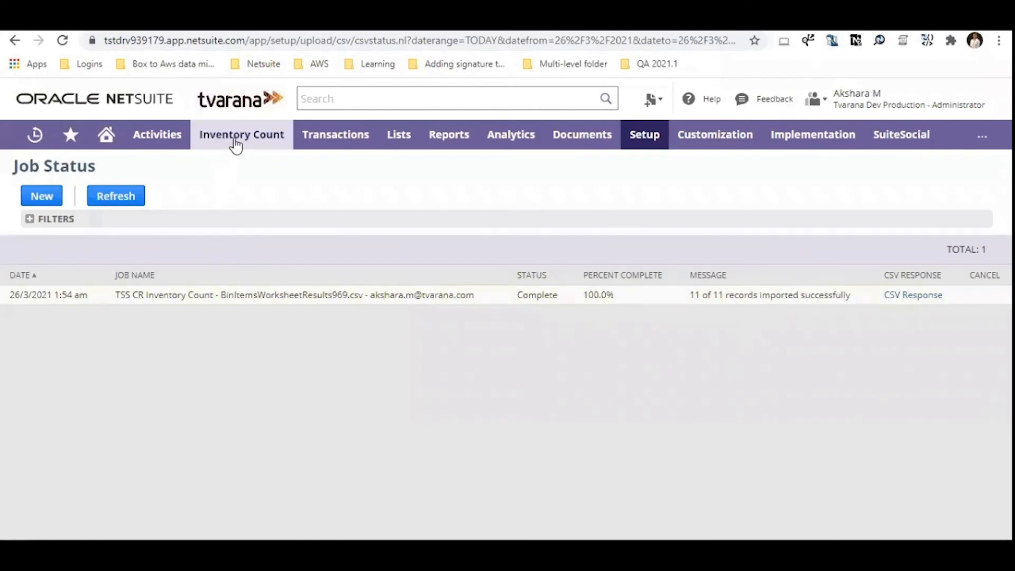
# Open the Inventory Count Screen and review the listed records' physical quantities, NetSuite quantities and variances.
pyautogui.moveTo(236, 144)
pyautogui.moveTo(253, 201)
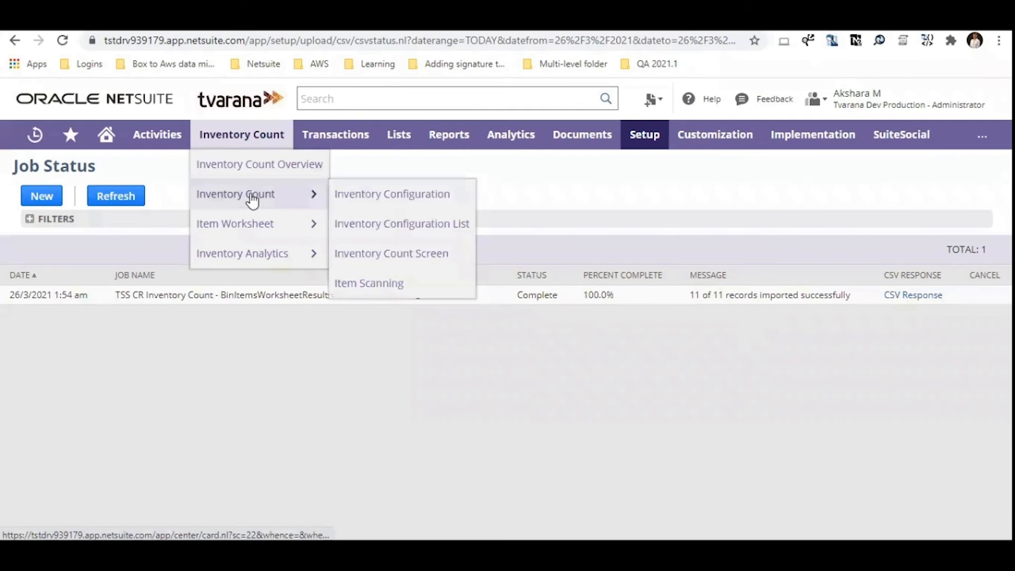
pyautogui.click(397, 265)
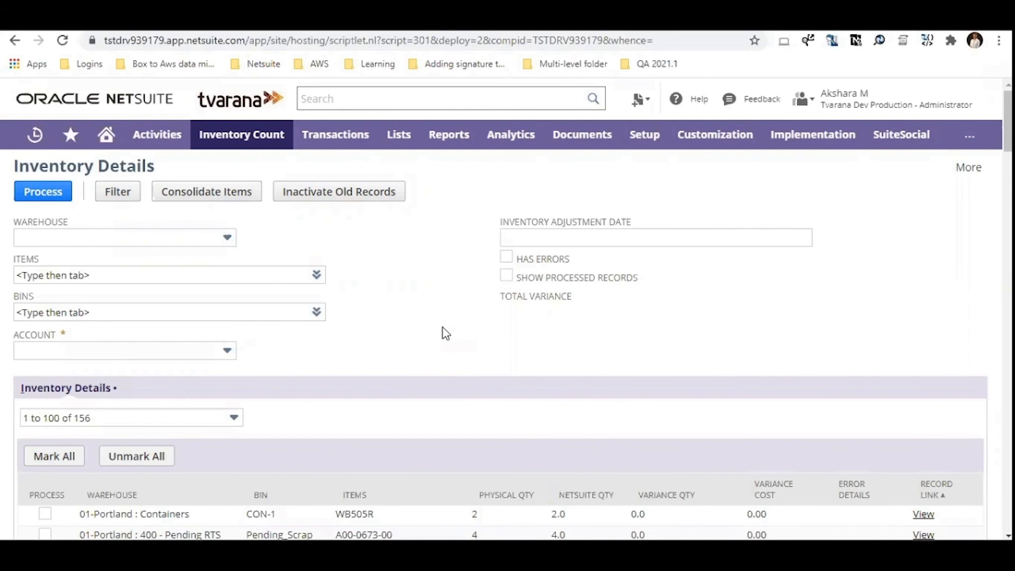
pyautogui.scroll(-4, 446, 333)
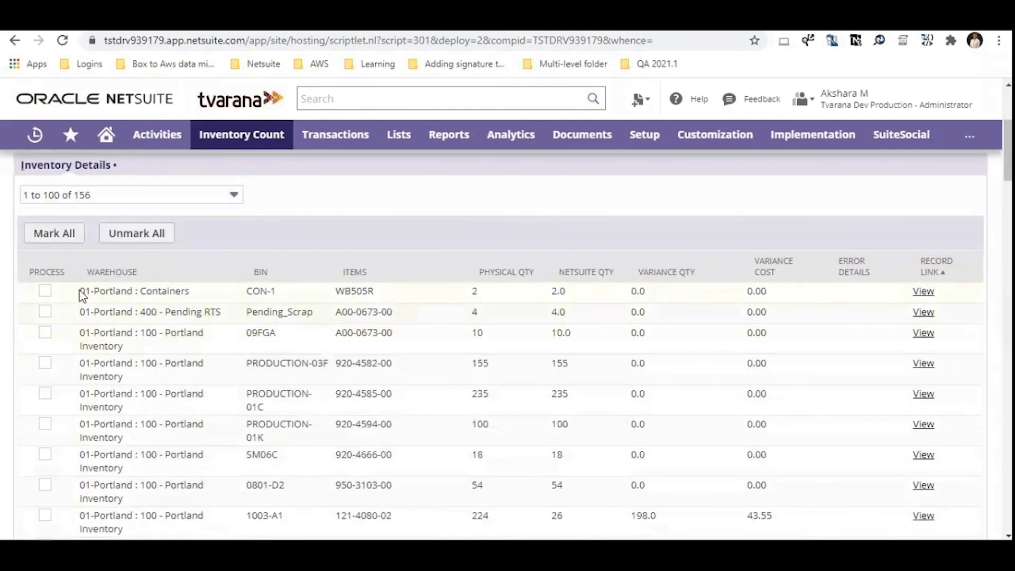
pyautogui.moveTo(82, 296); pyautogui.dragTo(782, 461)
pyautogui.click(455, 449)
pyautogui.scroll(4, 455, 448)
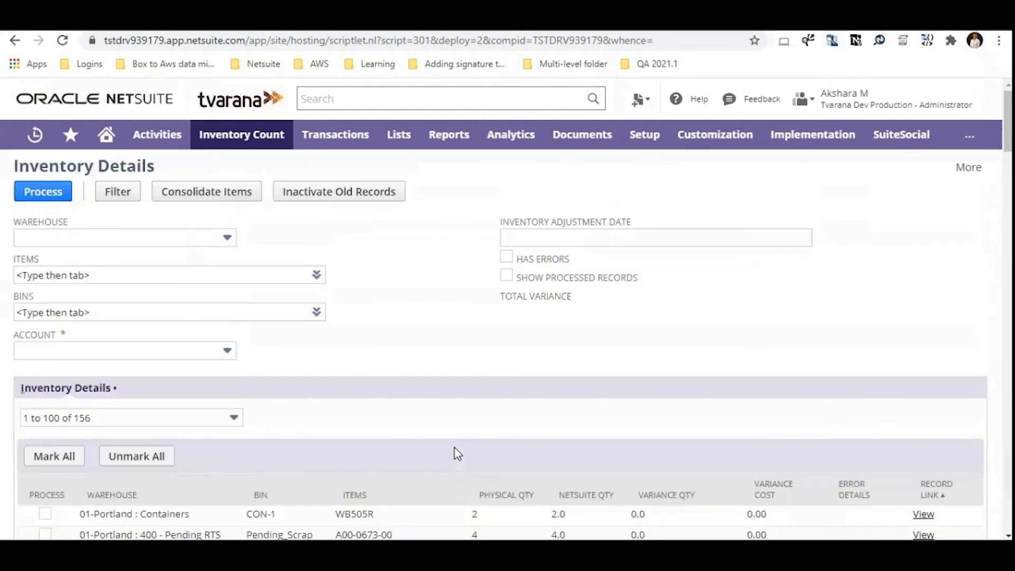